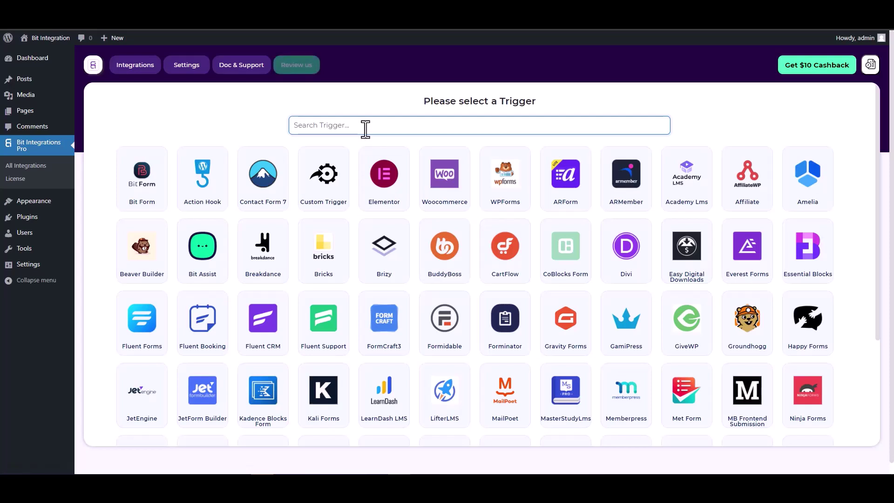
- Choose CoBlocks Form as the trigger and start fetching its submission data
text(co)
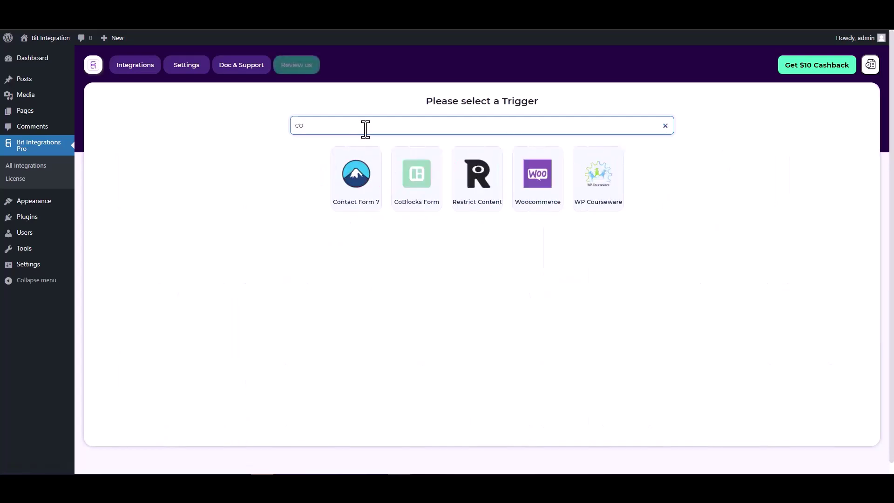
click(415, 177)
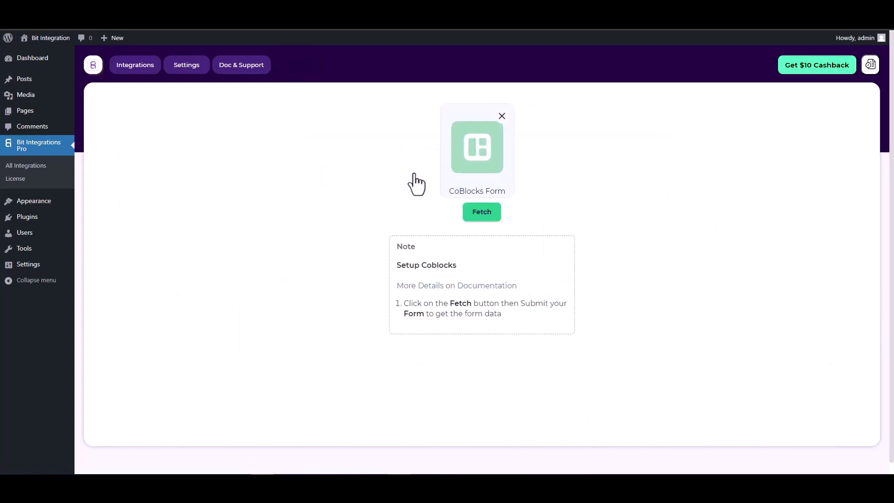
click(472, 213)
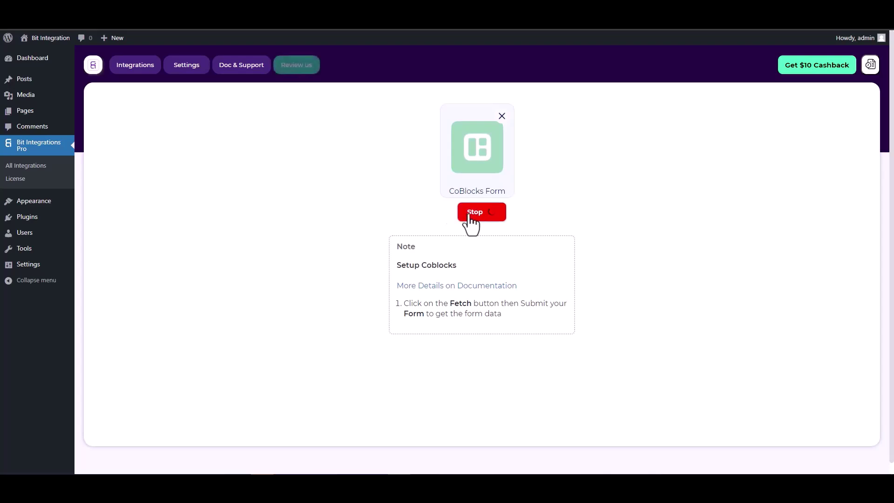
- In the block editor, check that the Coblock form's Hidden field holds 125, then view the published form
key(ctrl+Tab)
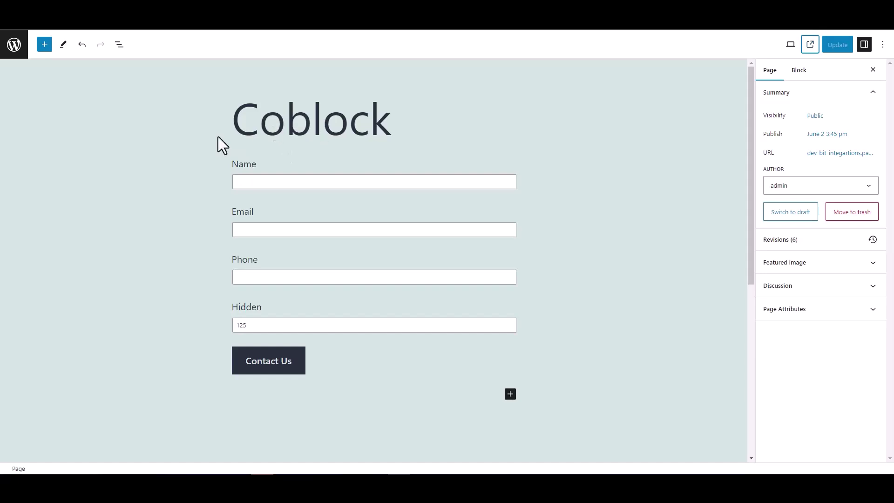
drag(261, 308, 222, 309)
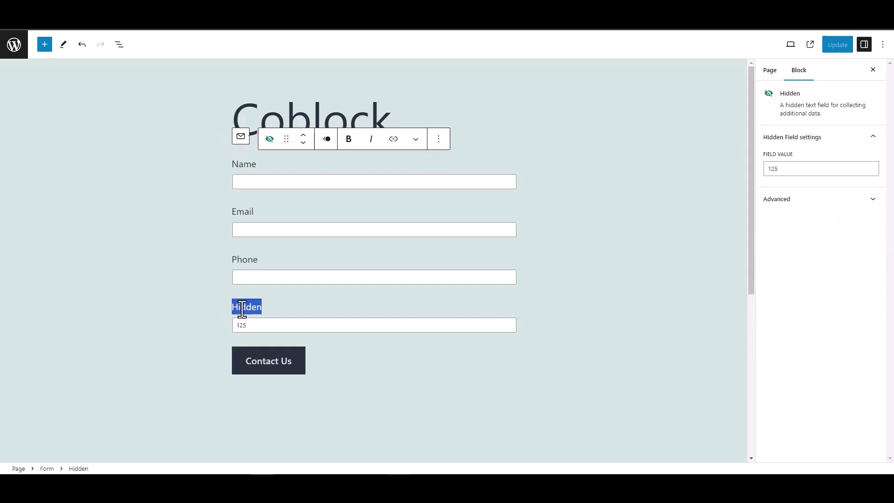
click(193, 295)
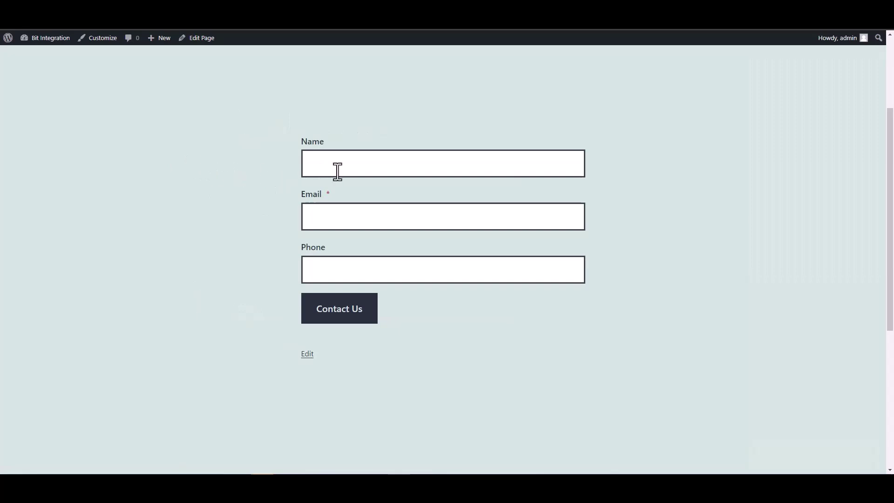
- Submit the live form with Name 'test' plus a test e-mail address and phone number
click(337, 166)
text(test)
key(Tab)
text(test@)
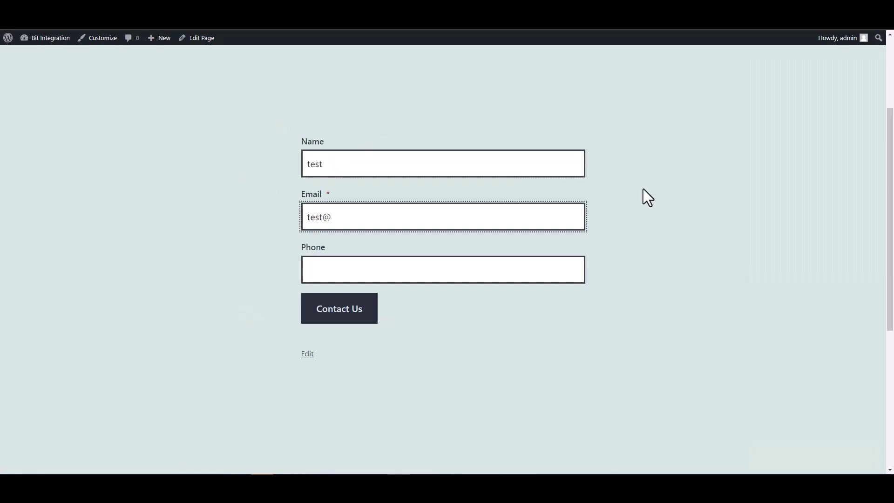
text(test.com)
click(535, 272)
text(12345678)
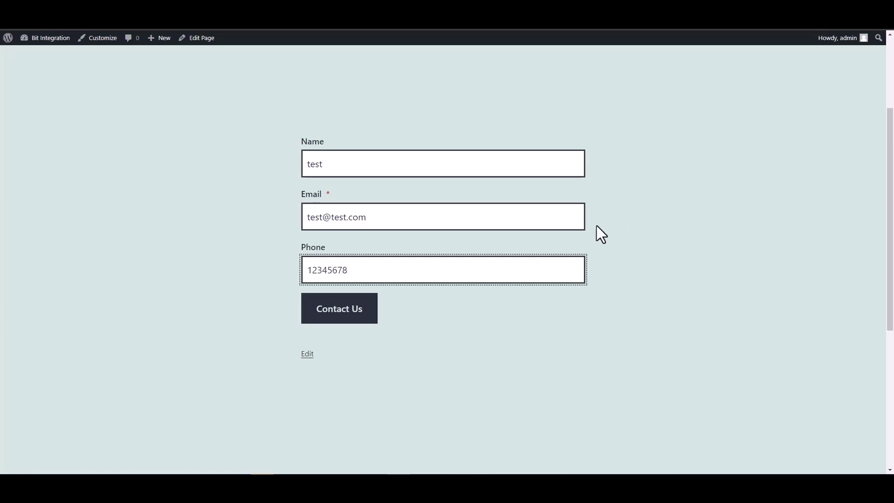
click(373, 314)
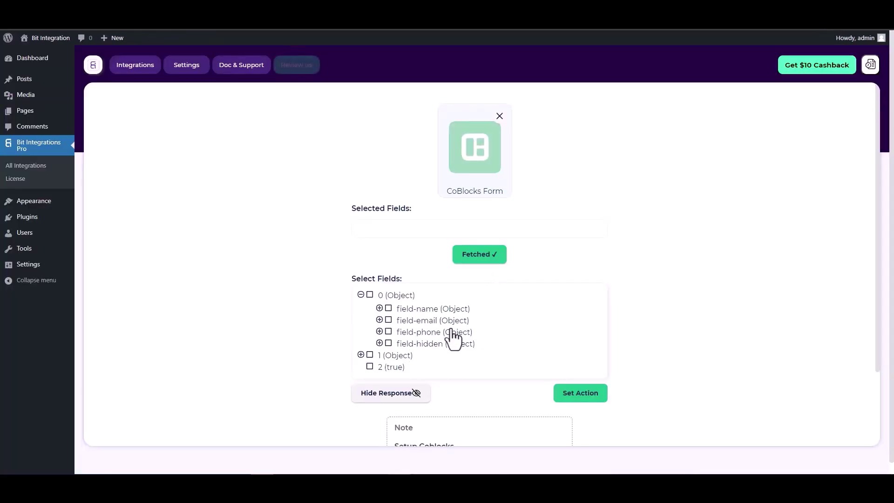
- Select field-name, field-email, field-phone and field-hidden from the fetched CoBlocks data
click(388, 310)
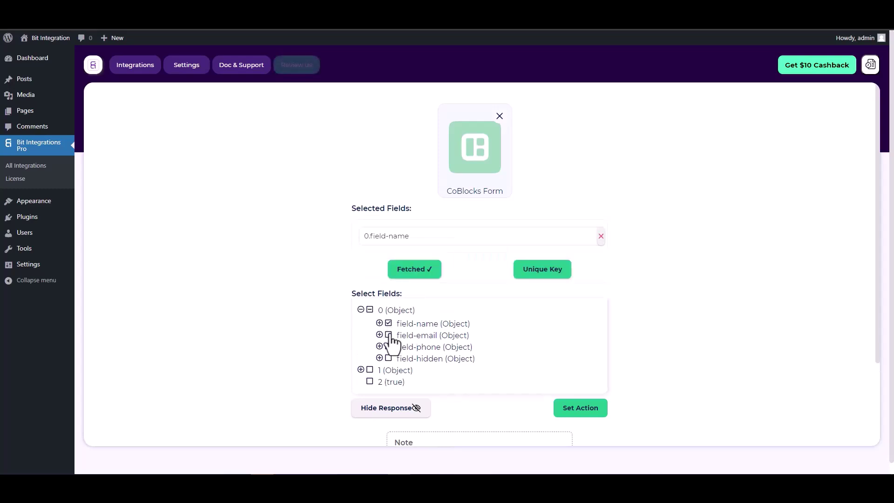
click(389, 336)
click(389, 371)
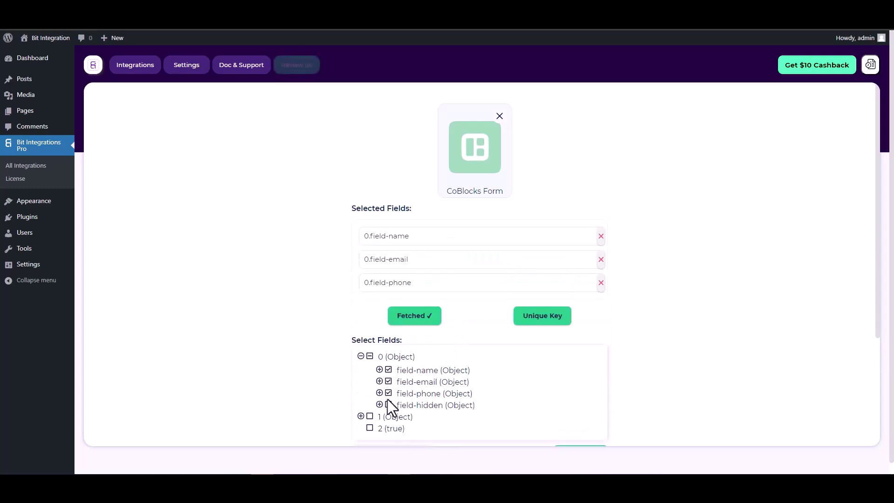
click(388, 405)
scroll(477, 287, down, 1)
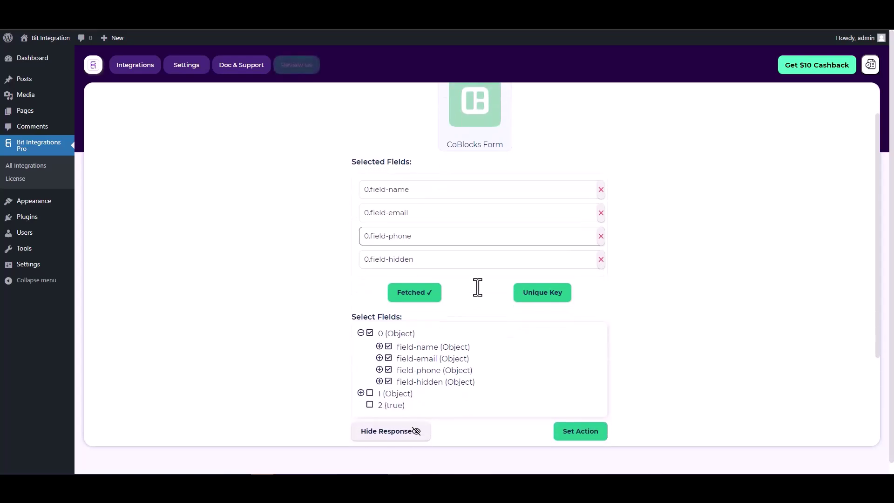
- Make 0.field-hidden the unique key and continue to action selection
click(538, 296)
click(487, 259)
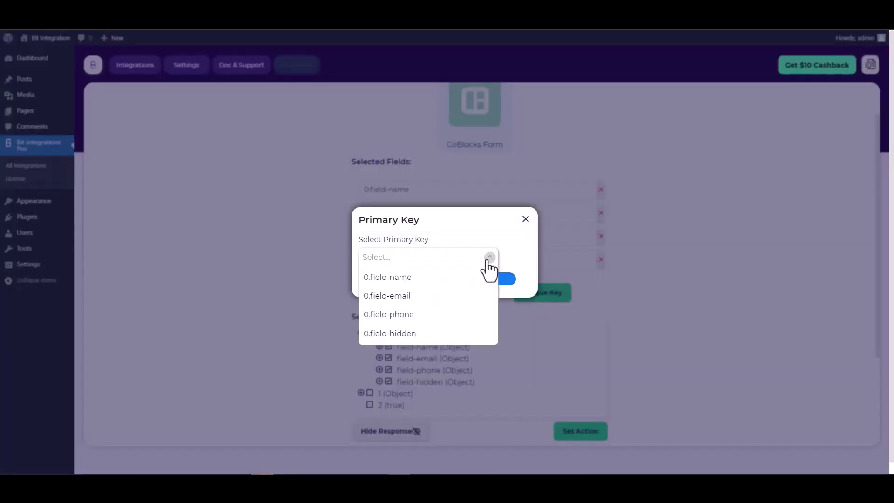
click(398, 333)
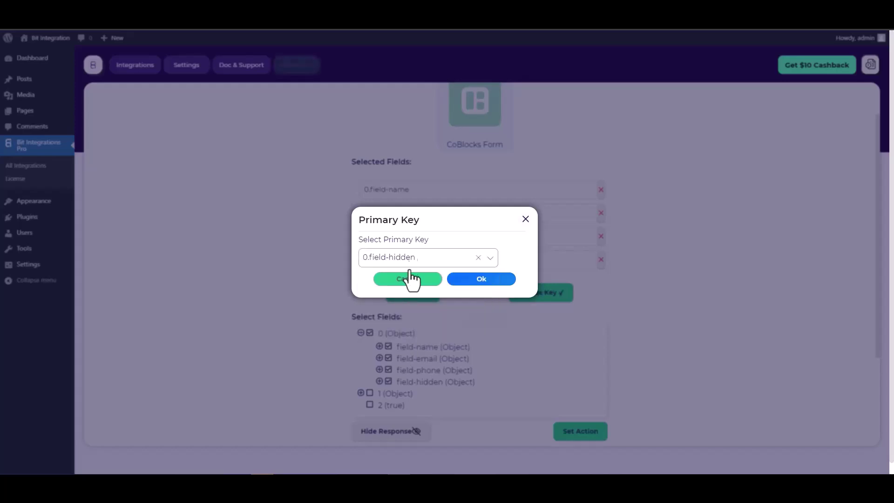
click(485, 285)
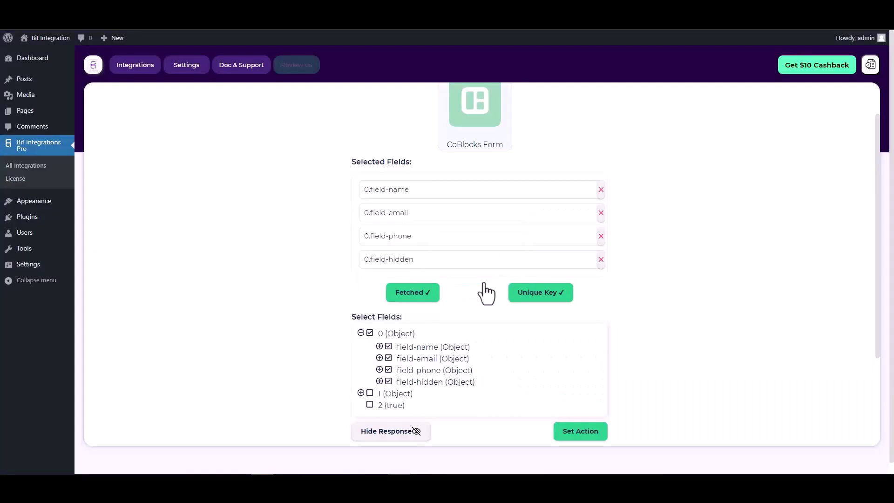
scroll(473, 281, down, 2)
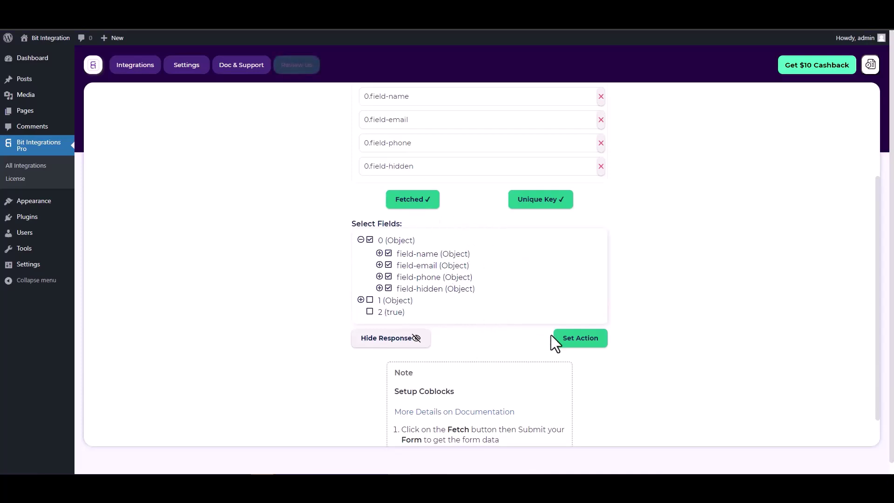
click(580, 339)
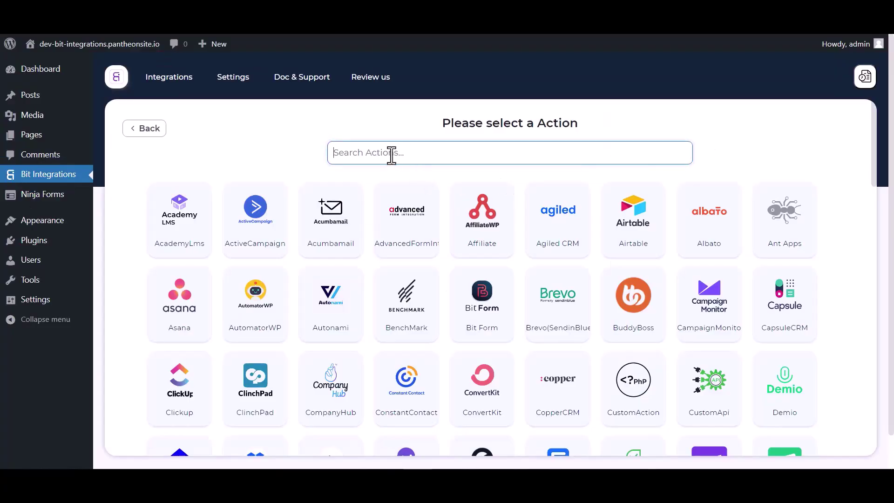
- Pick CampaignMonitor as the action via search 'cam' and open its API key page
text(camp)
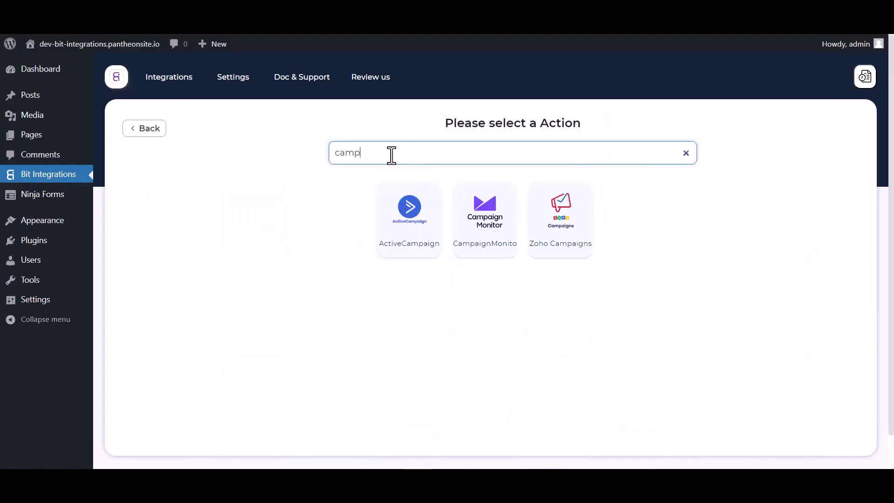
click(491, 251)
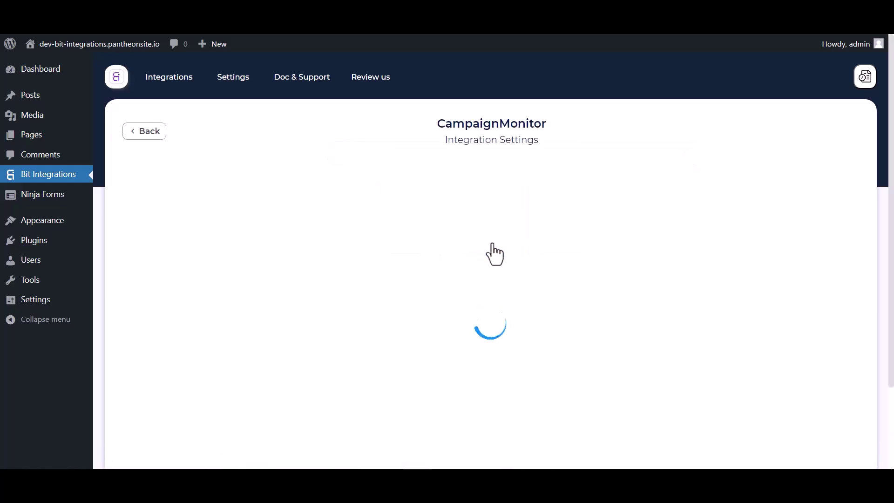
scroll(480, 219, down, 3)
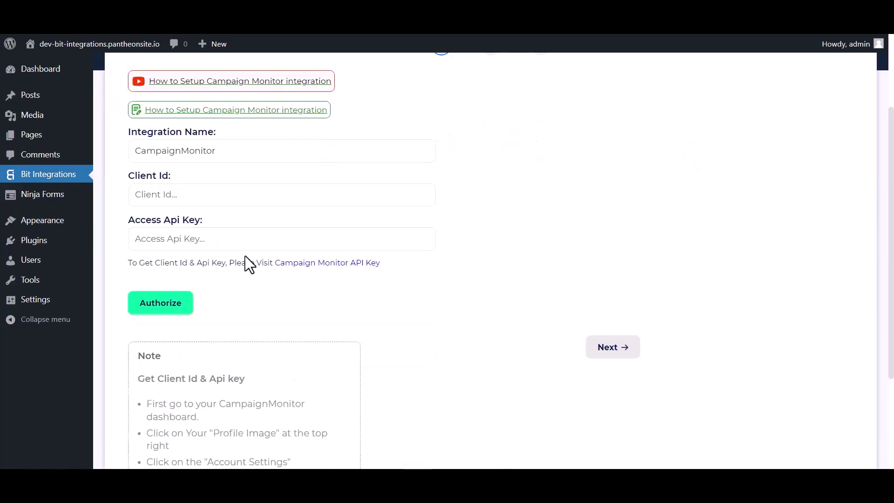
click(299, 264)
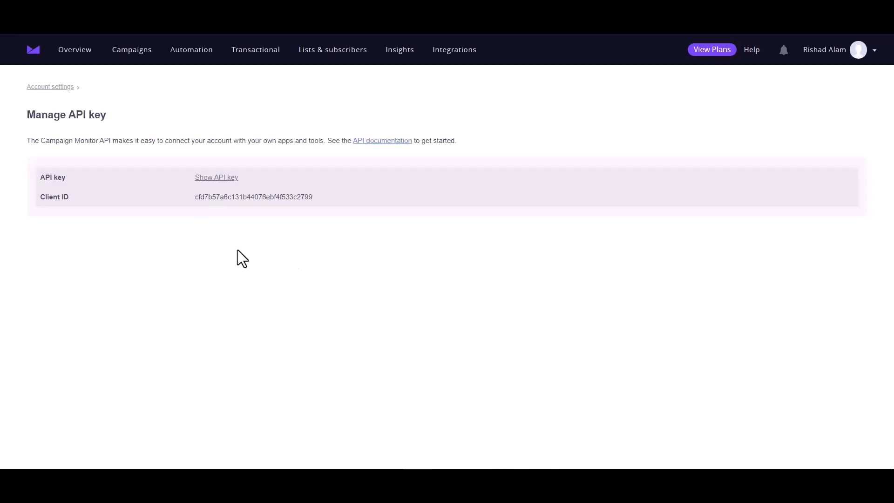
- Copy the Campaign Monitor Client ID into the integration's Client Id field
double_click(227, 194)
key(ctrl+c)
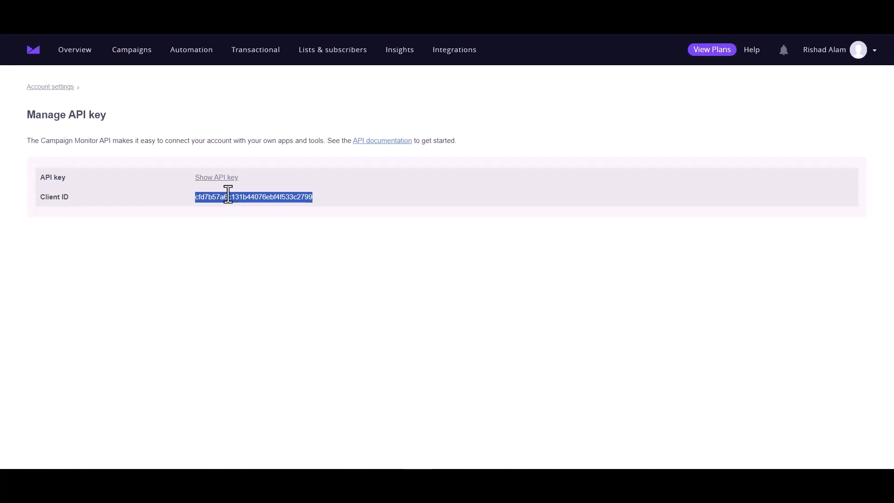
key(alt+Tab)
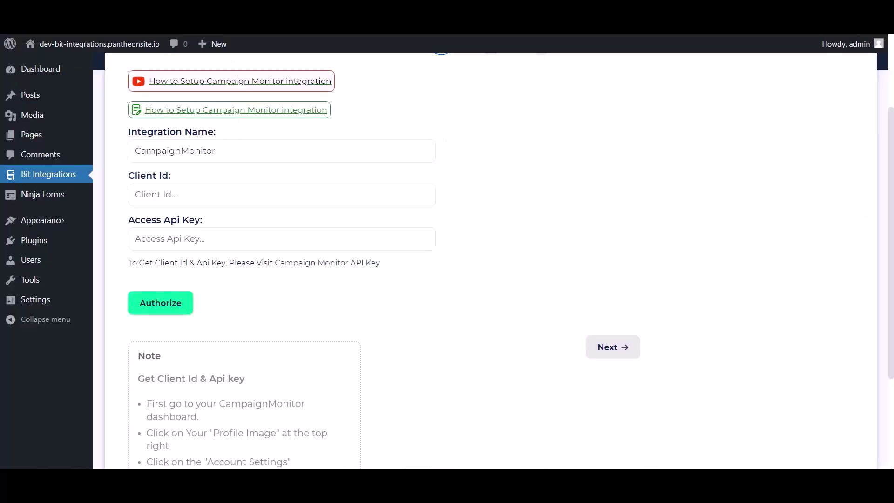
click(179, 196)
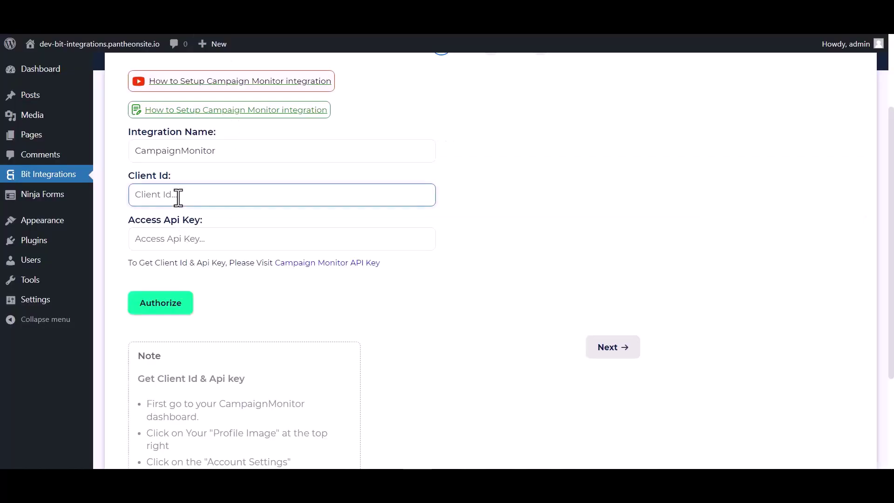
key(ctrl+v)
- Reveal the API key with the account password, copy it, and paste it into the integration
key(alt+Tab)
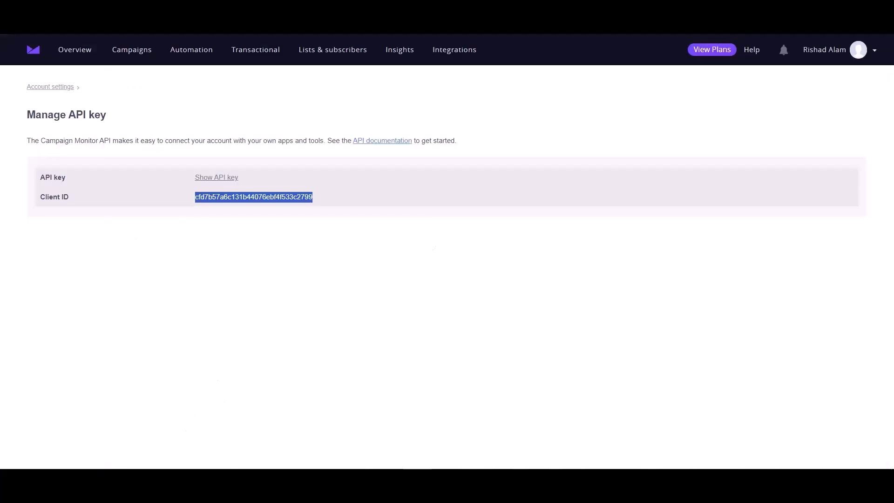
click(218, 177)
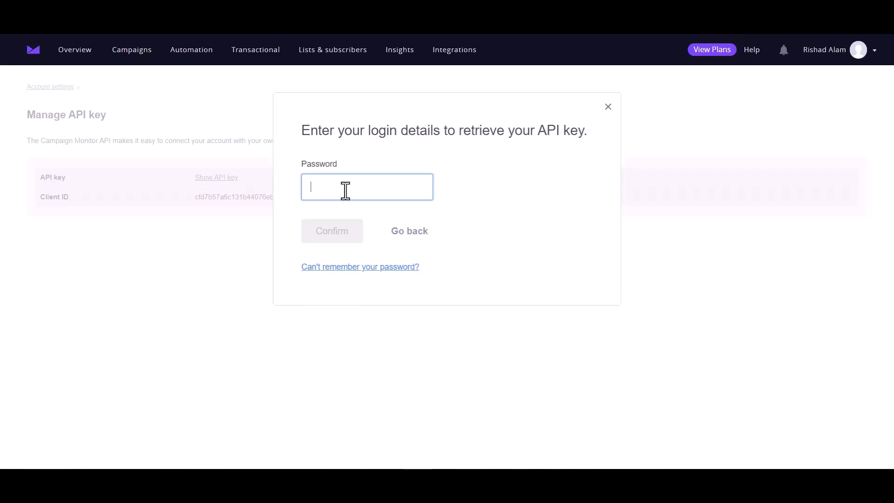
key(ctrl+v)
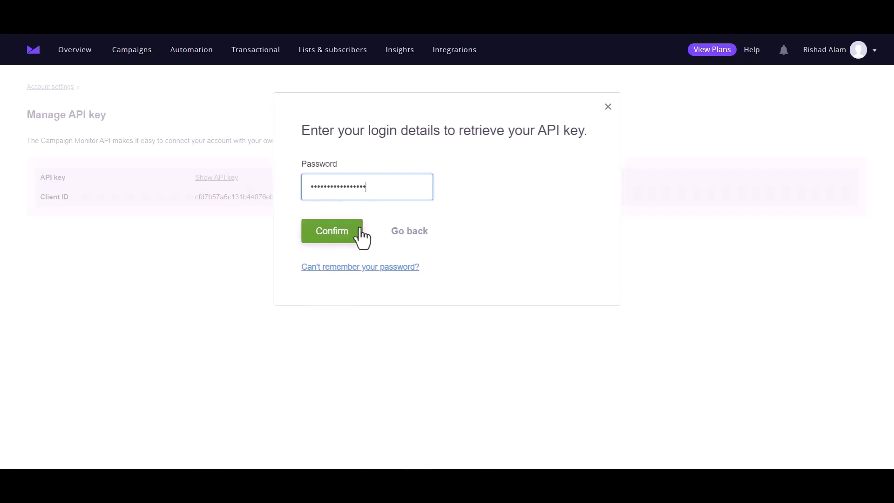
click(345, 235)
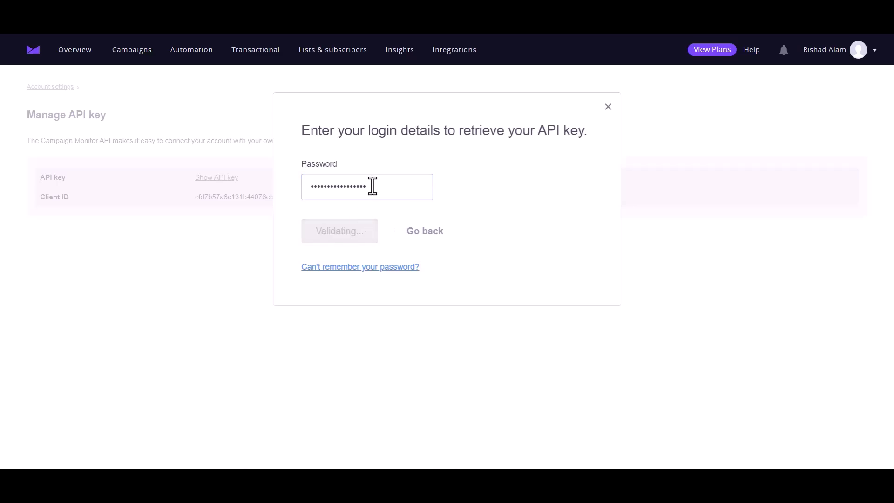
double_click(288, 177)
triple_click(288, 178)
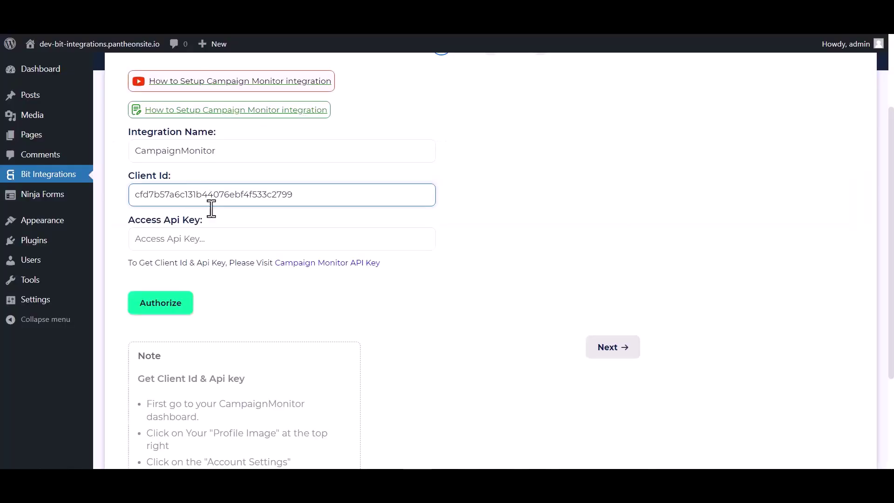
click(200, 239)
key(ctrl+v)
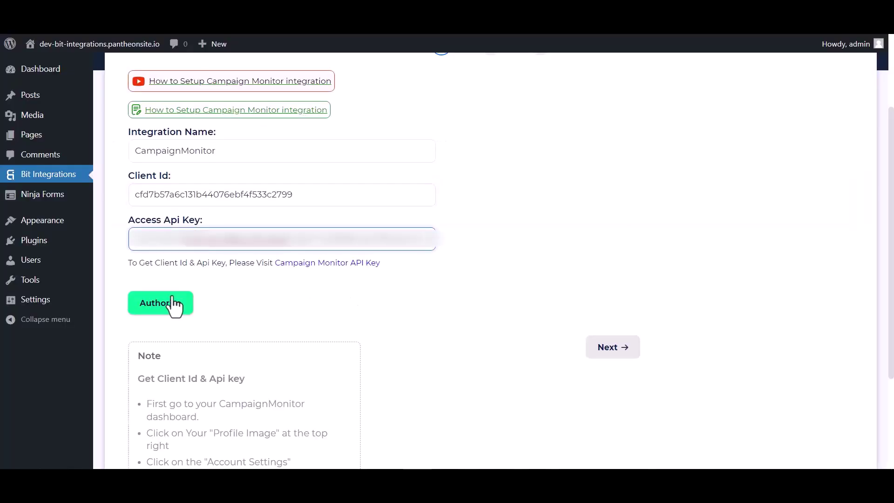
- Authorize the Campaign Monitor connection and select the Bit Integrations subscriber list
click(170, 303)
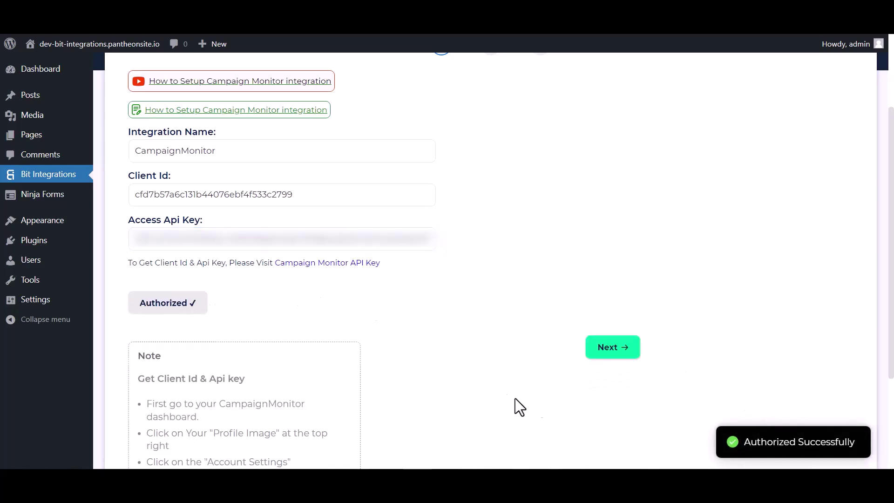
click(594, 350)
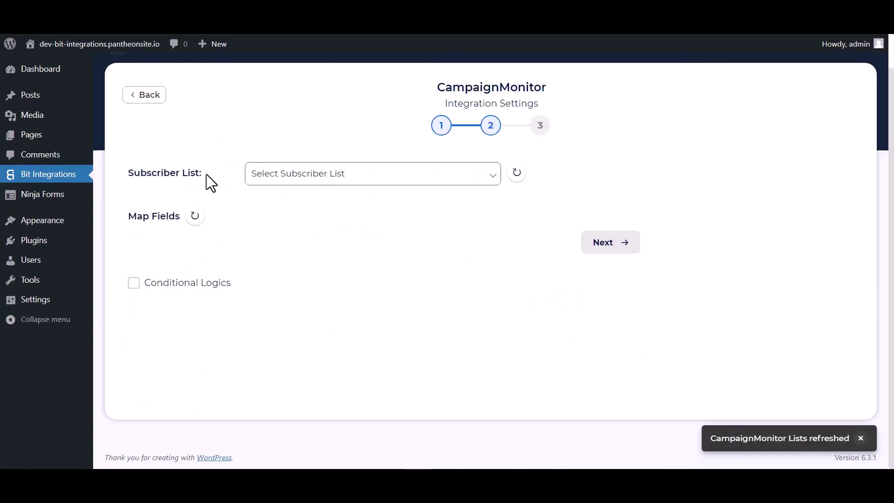
click(280, 181)
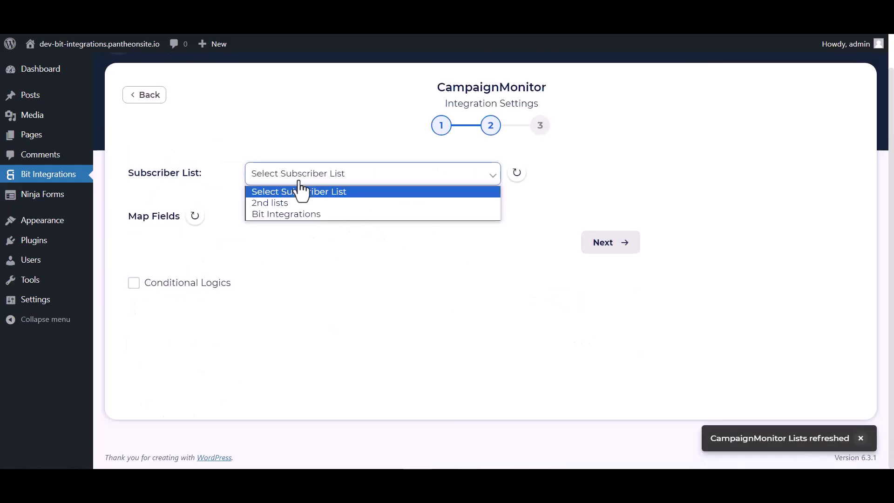
click(282, 213)
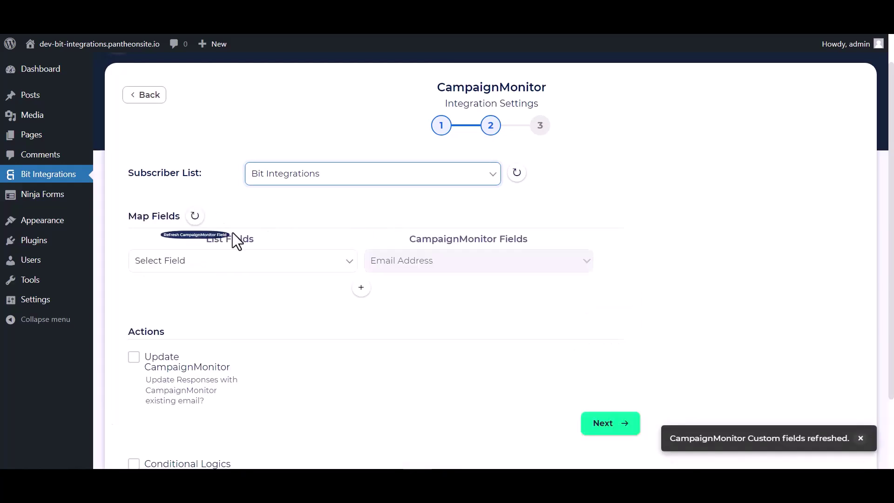
- Map the form's Email field to Campaign Monitor's Email Address
scroll(356, 233, down, 1)
click(309, 210)
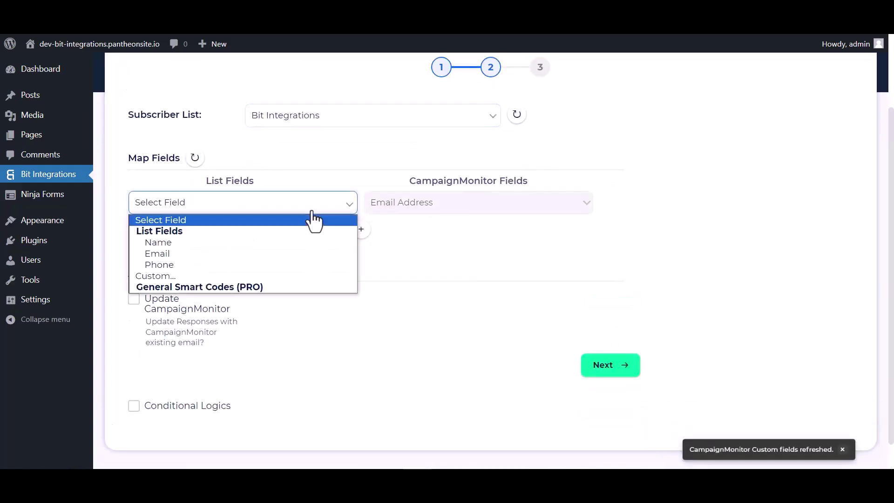
click(190, 253)
- Add a mapping row linking the form's Name field to Campaign Monitor's Name
click(361, 230)
click(399, 235)
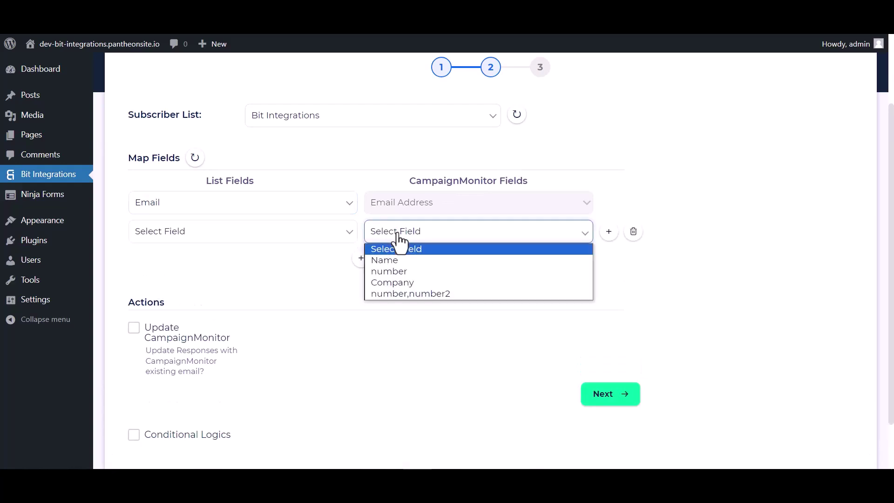
click(401, 269)
click(393, 235)
click(385, 260)
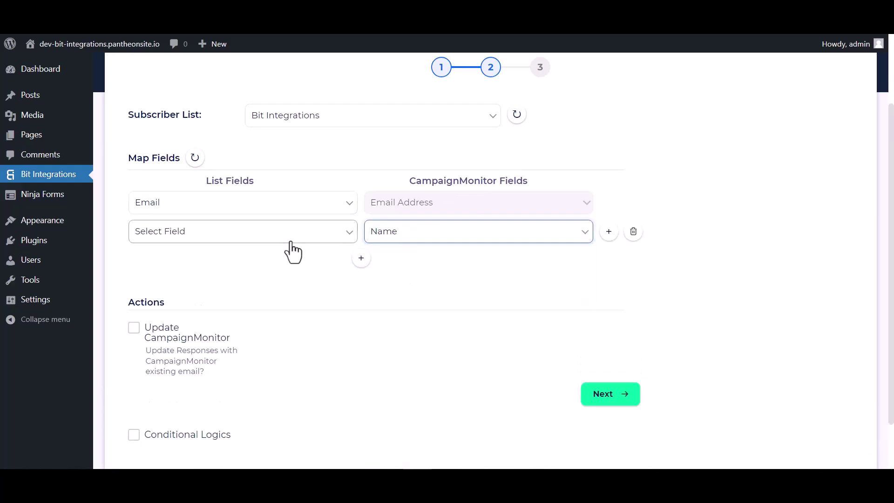
click(270, 235)
click(169, 271)
- Add a mapping row linking the form's Phone field to Campaign Monitor's number
click(360, 257)
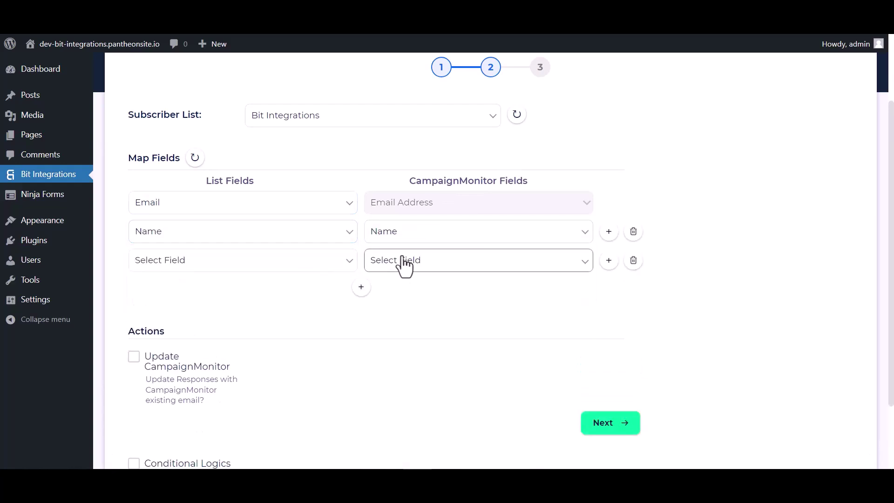
click(399, 262)
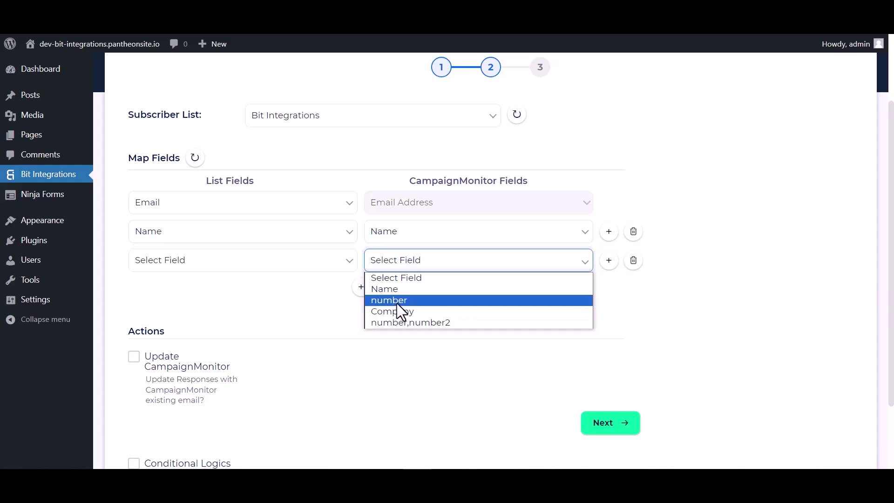
click(397, 303)
click(283, 266)
click(159, 322)
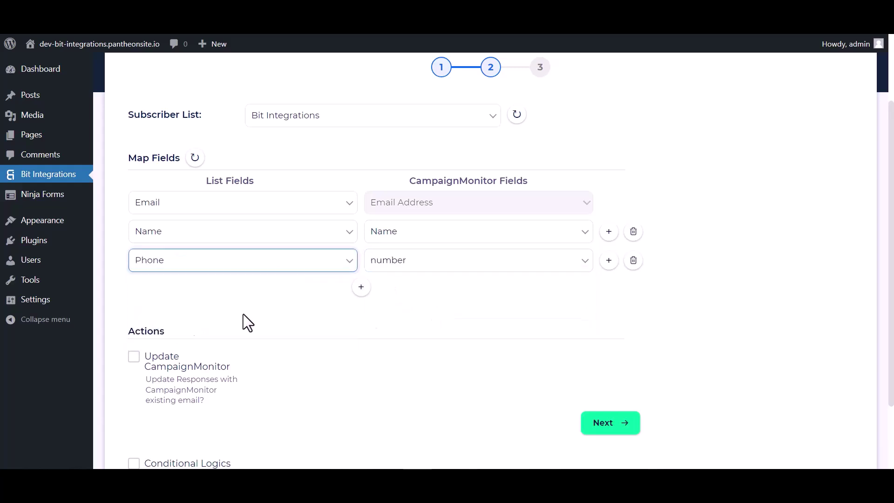
- Leave Conditional Logics off, then finish and save the integration
scroll(423, 301, down, 1)
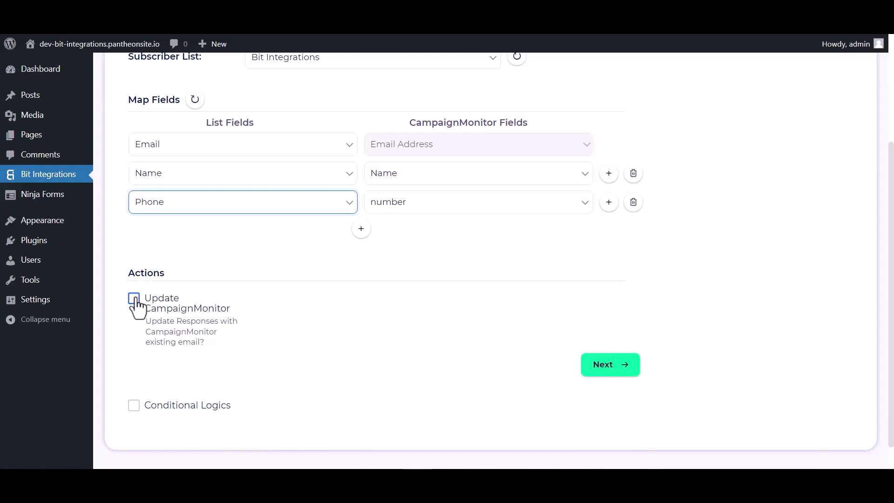
scroll(136, 307, down, 1)
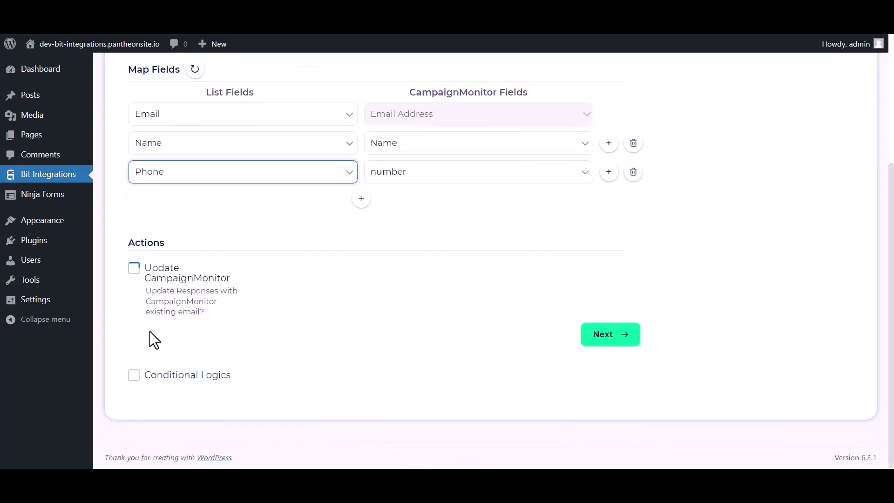
click(134, 375)
scroll(233, 349, down, 2)
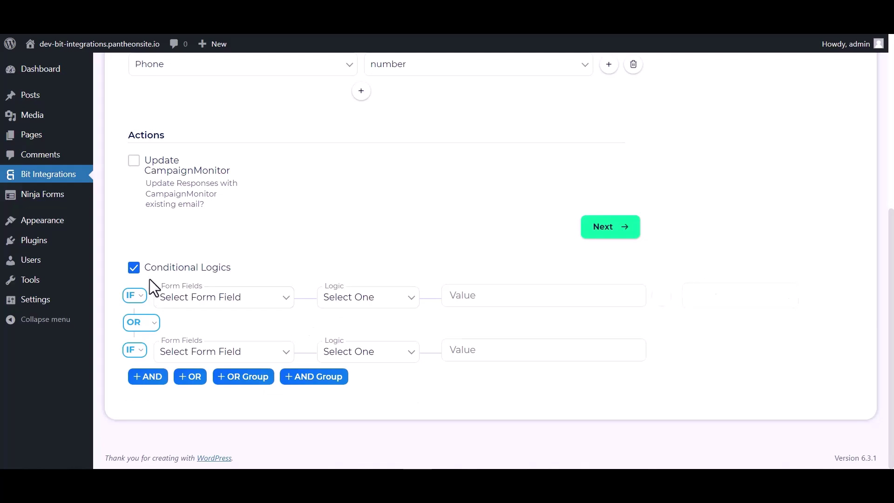
click(134, 268)
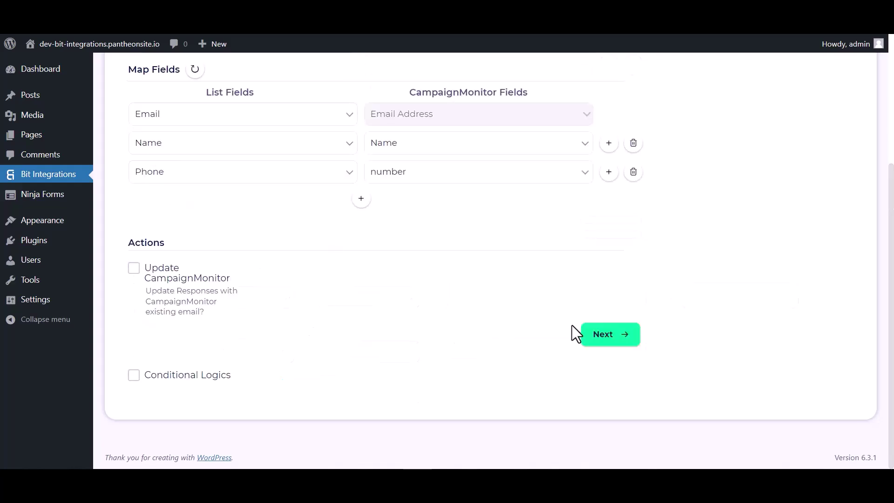
click(598, 341)
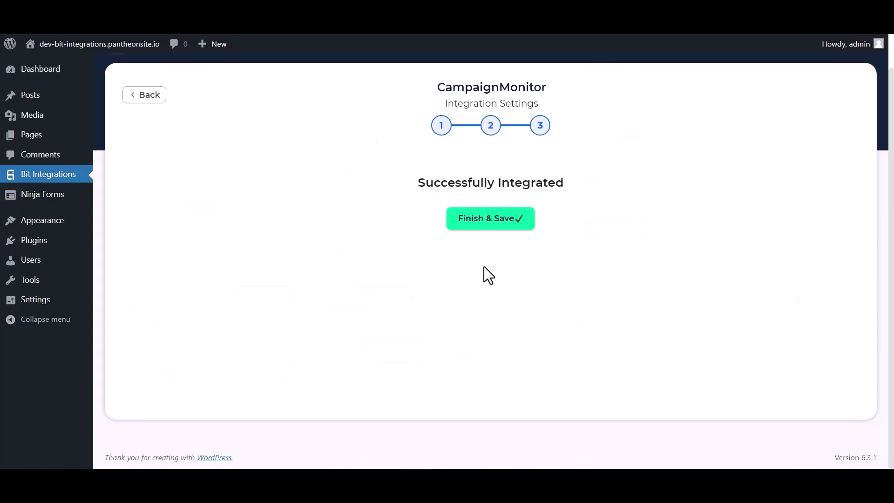
click(489, 228)
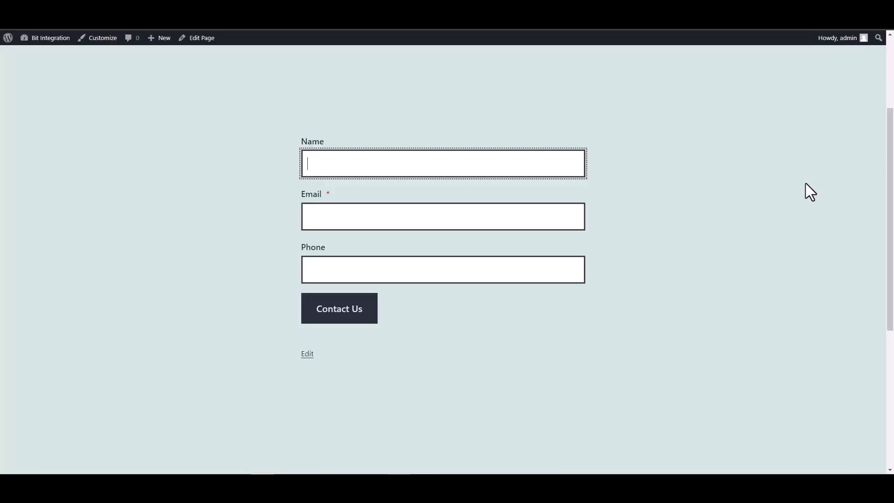
- Submit the contact form with Name 'Bit Integrations', an e-mail address and a phone number
text(Bit Integrations)
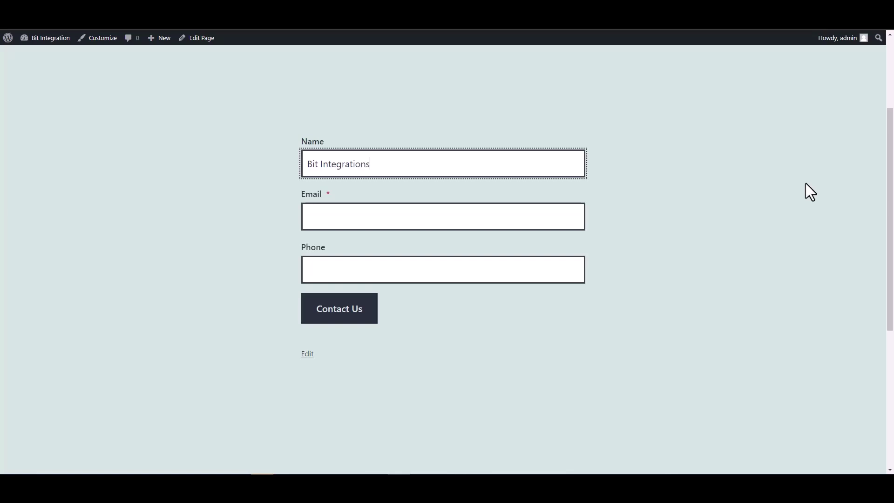
click(574, 215)
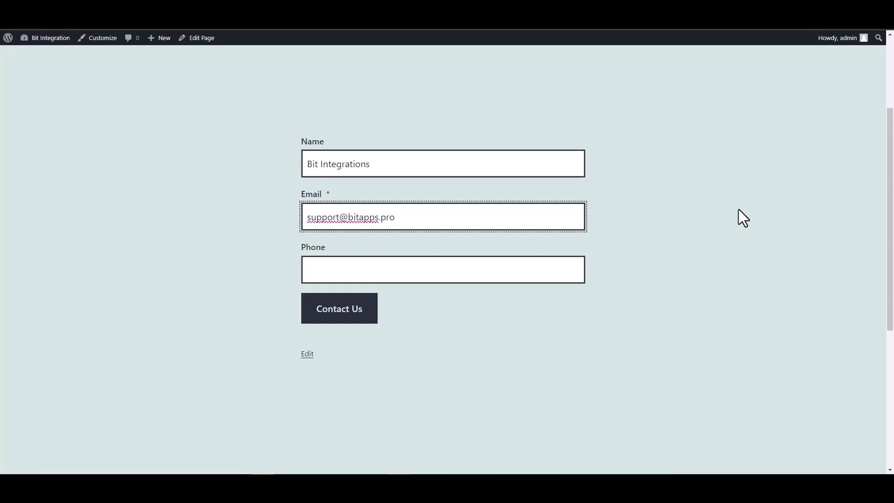
click(528, 271)
text(444555666)
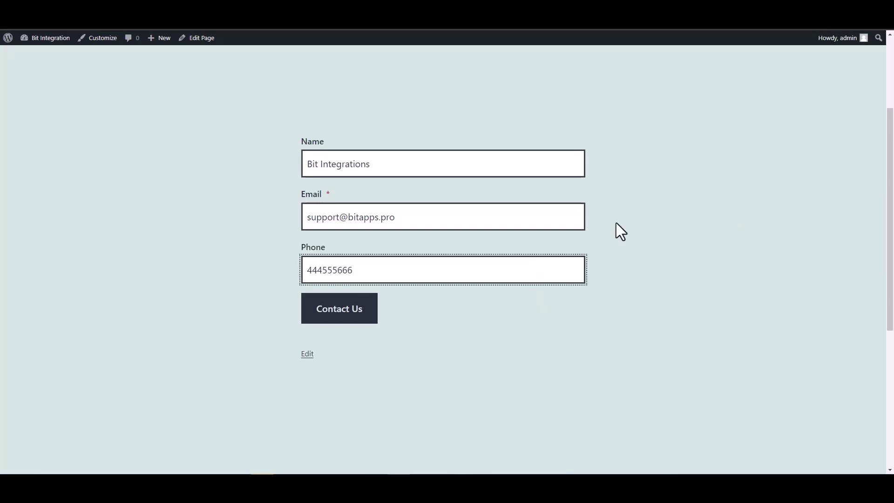
click(369, 309)
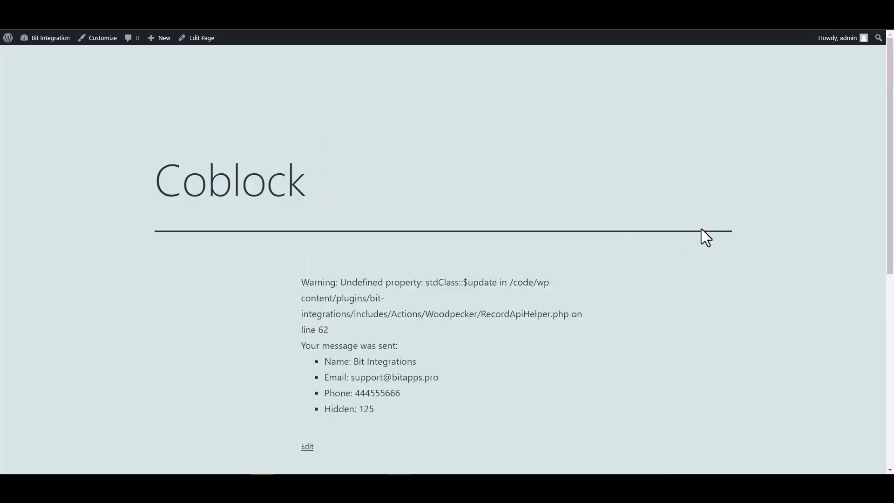
- Reload the Campaign Monitor overview to confirm the Bit Integrations list has 1 subscriber
scroll(565, 275, down, 2)
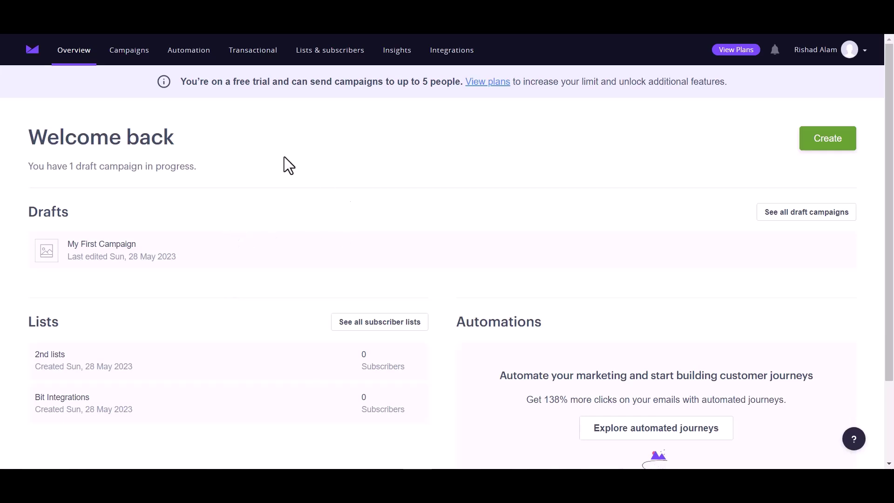
click(60, 55)
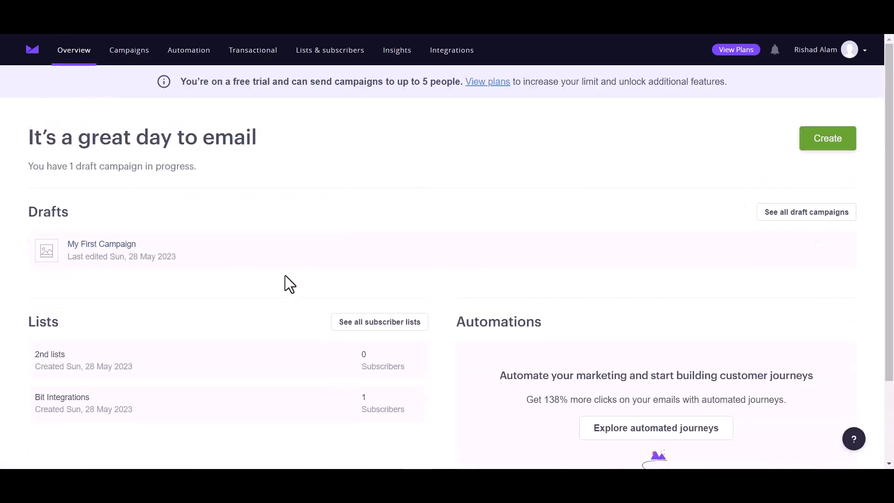
click(60, 401)
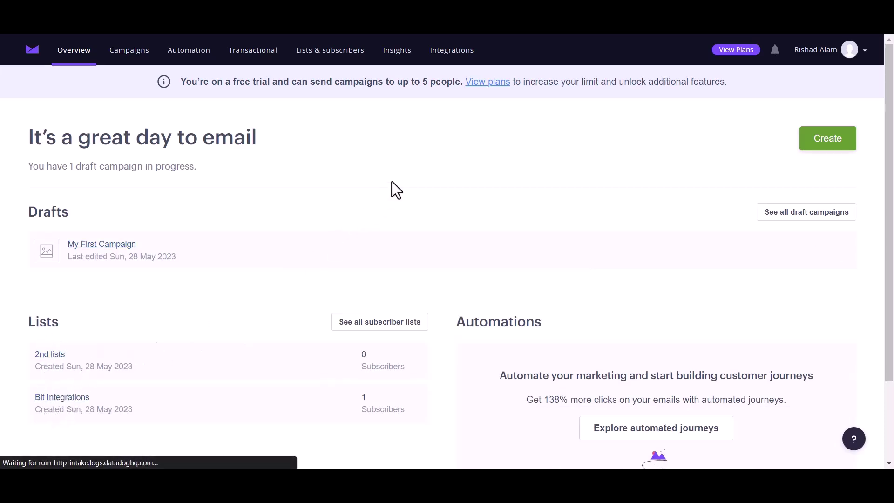